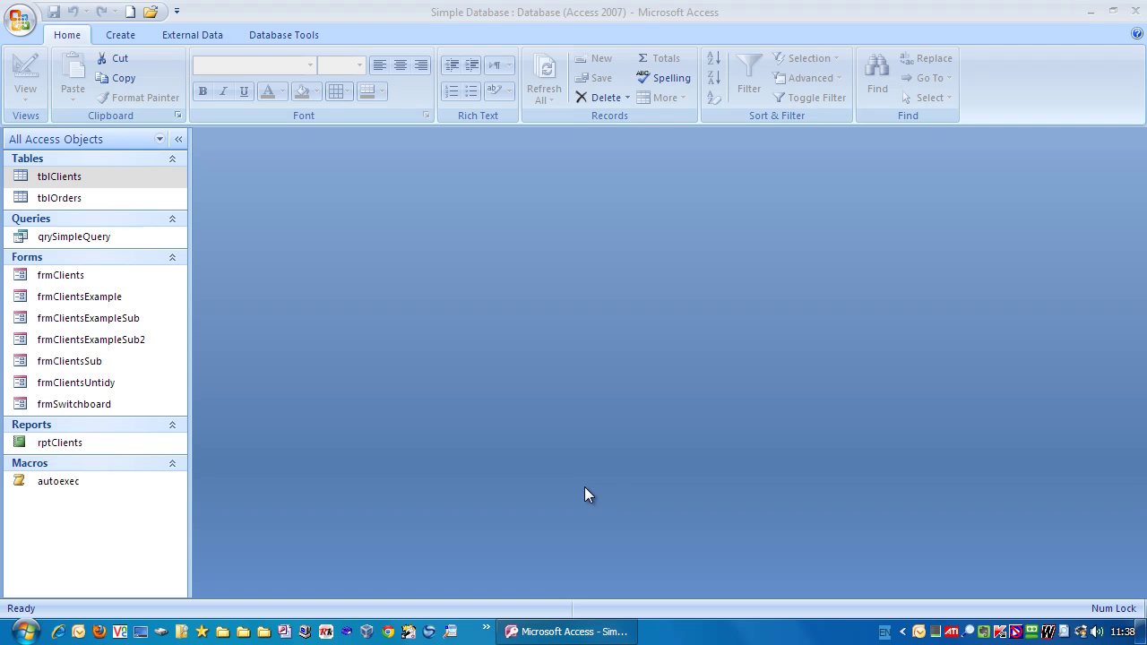
Step: Open the tblClients table in Datasheet view, showing its ten client records
{"action": "left_click", "coordinate": [57, 176]}
{"action": "double_click", "coordinate": [58, 176]}
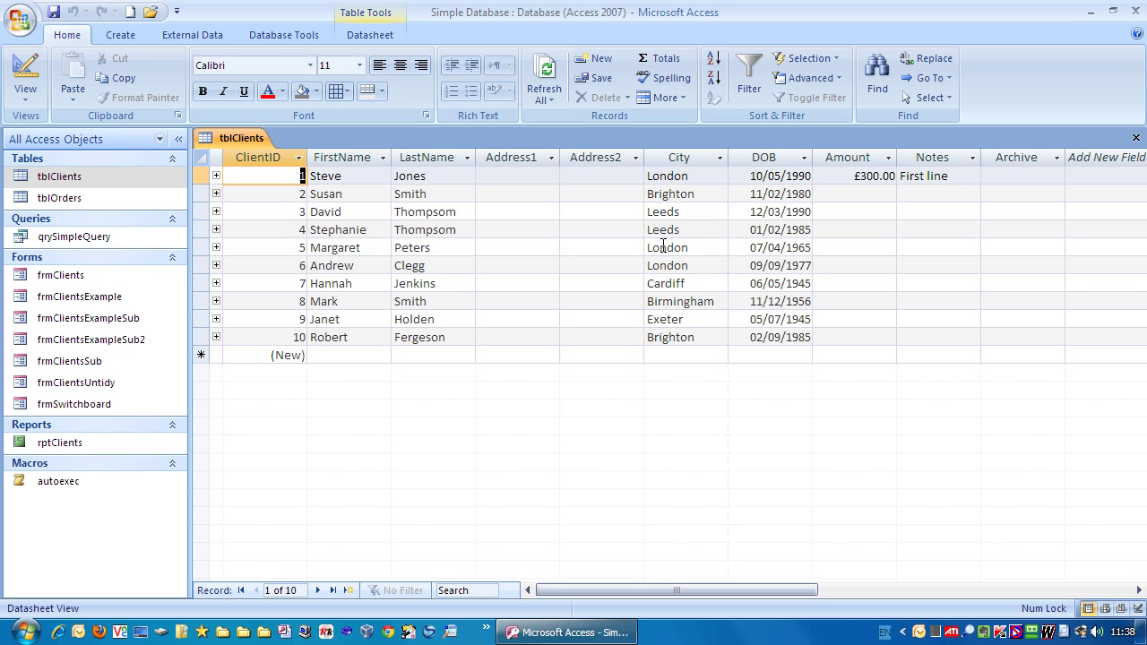
Step: Filter the City column to Equals "London", leaving three clients listed
{"action": "right_click", "coordinate": [663, 247]}
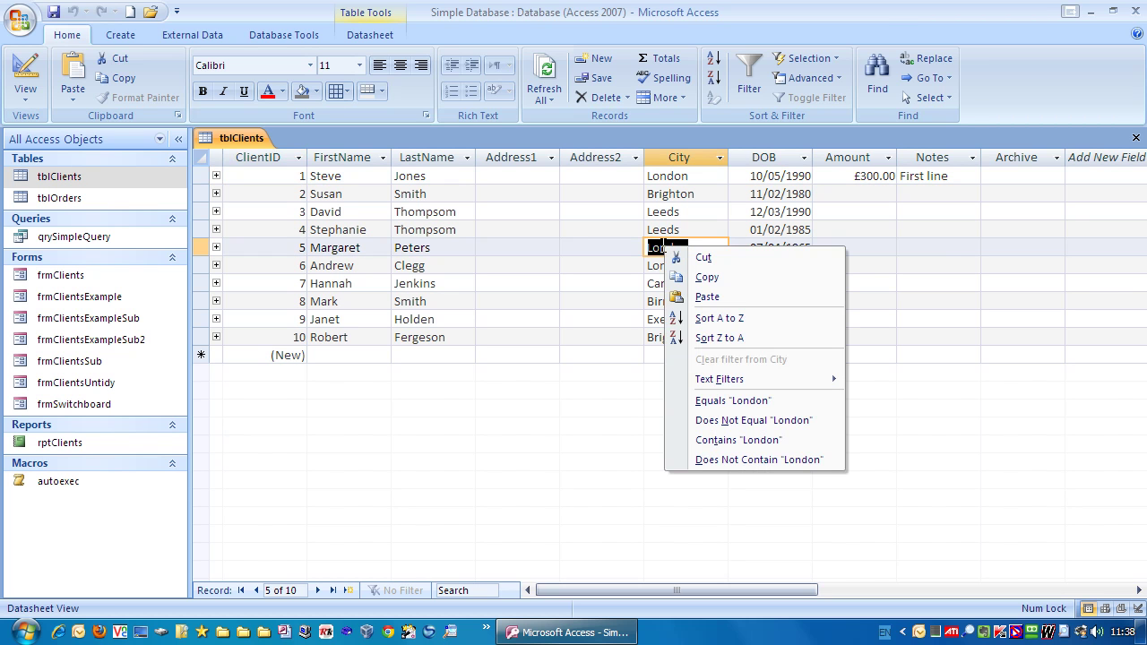
{"action": "left_click", "coordinate": [740, 401]}
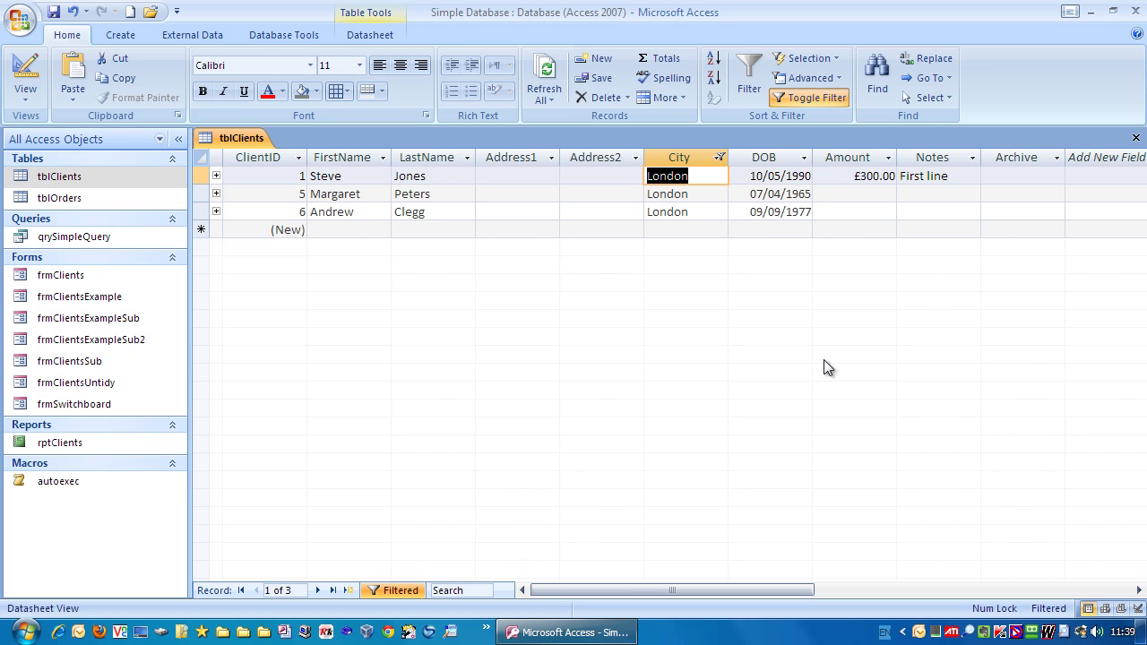
Step: Remove the London filter, apply a City Equals "Brighton" filter, then toggle it off
{"action": "left_click", "coordinate": [808, 97]}
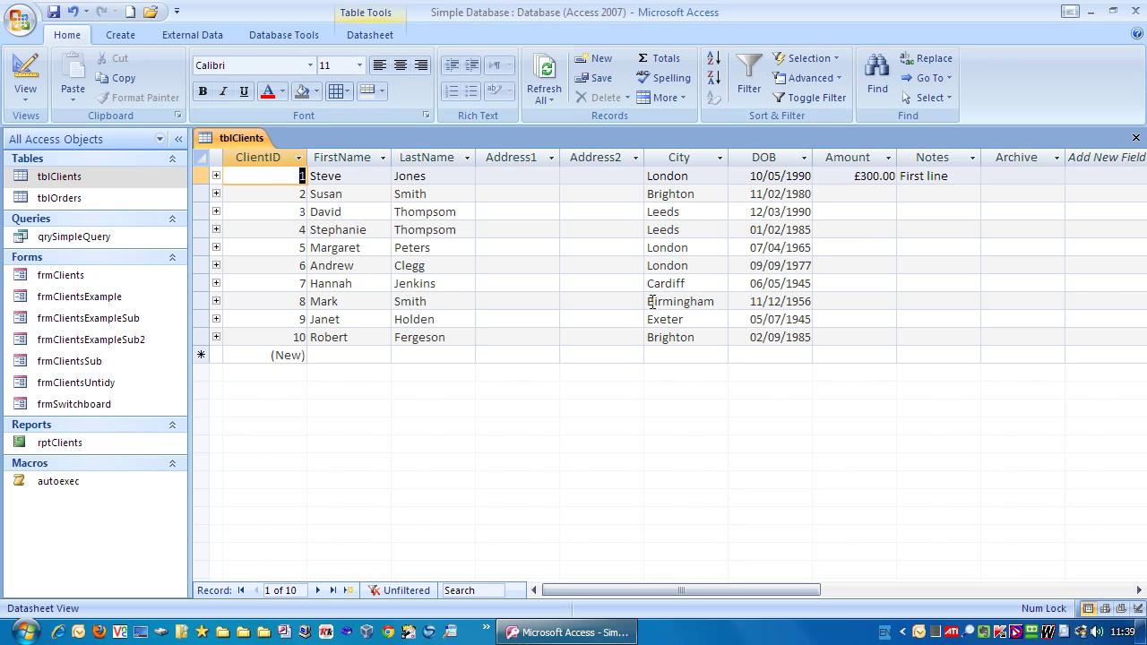
{"action": "right_click", "coordinate": [657, 338]}
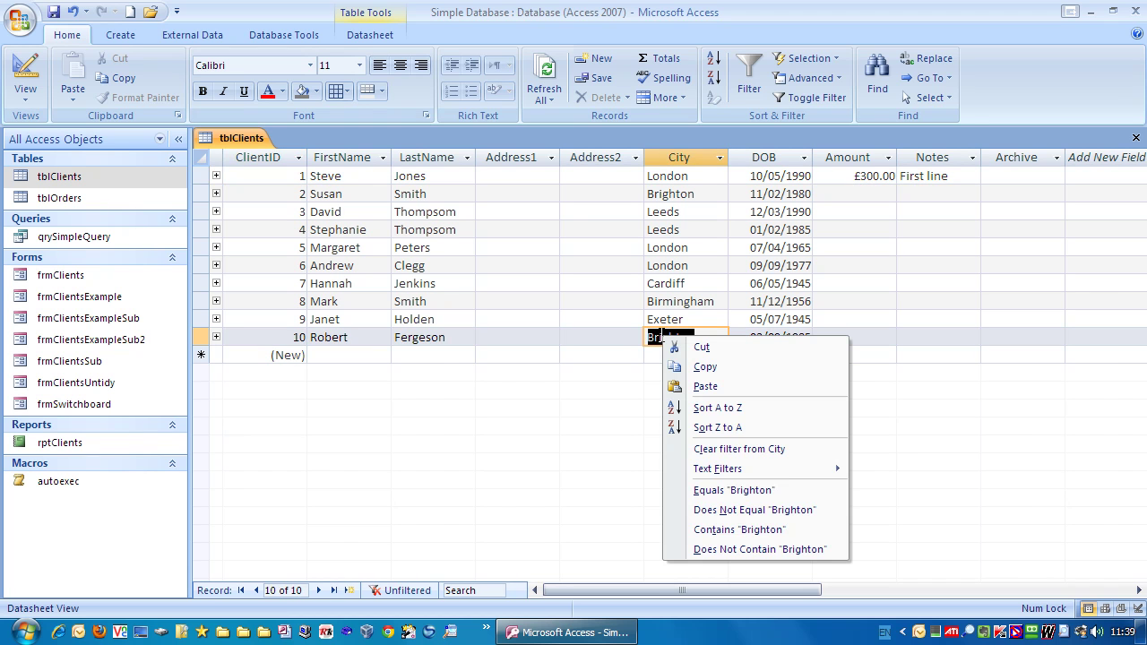
{"action": "left_click", "coordinate": [760, 491]}
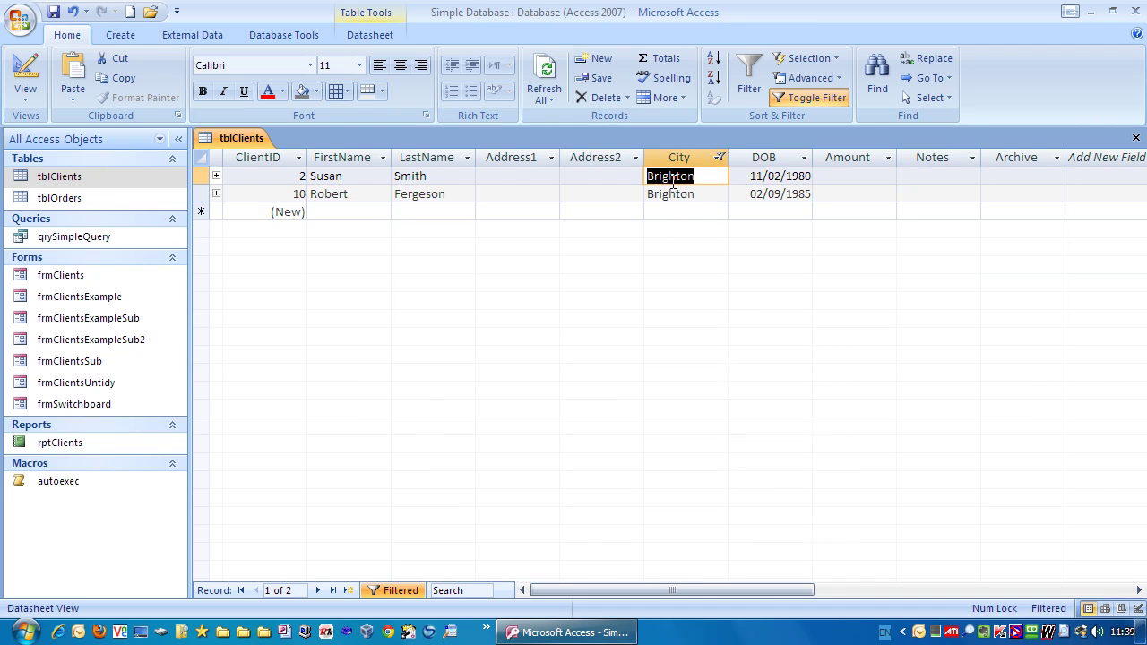
{"action": "left_click", "coordinate": [817, 96]}
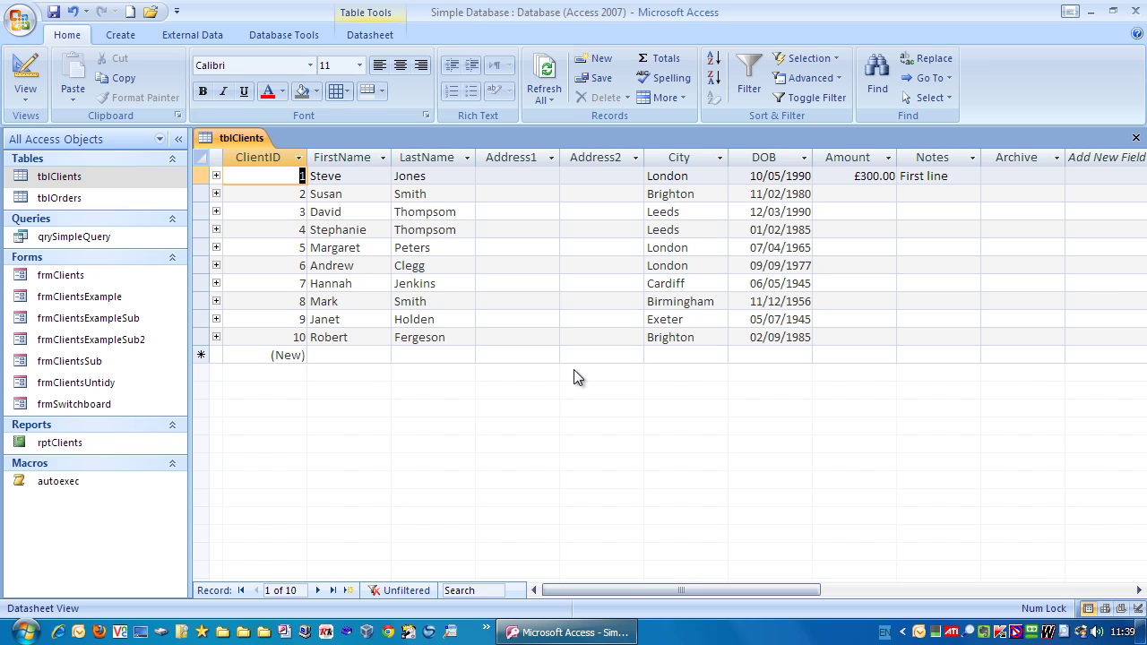
{"action": "right_click", "coordinate": [667, 263]}
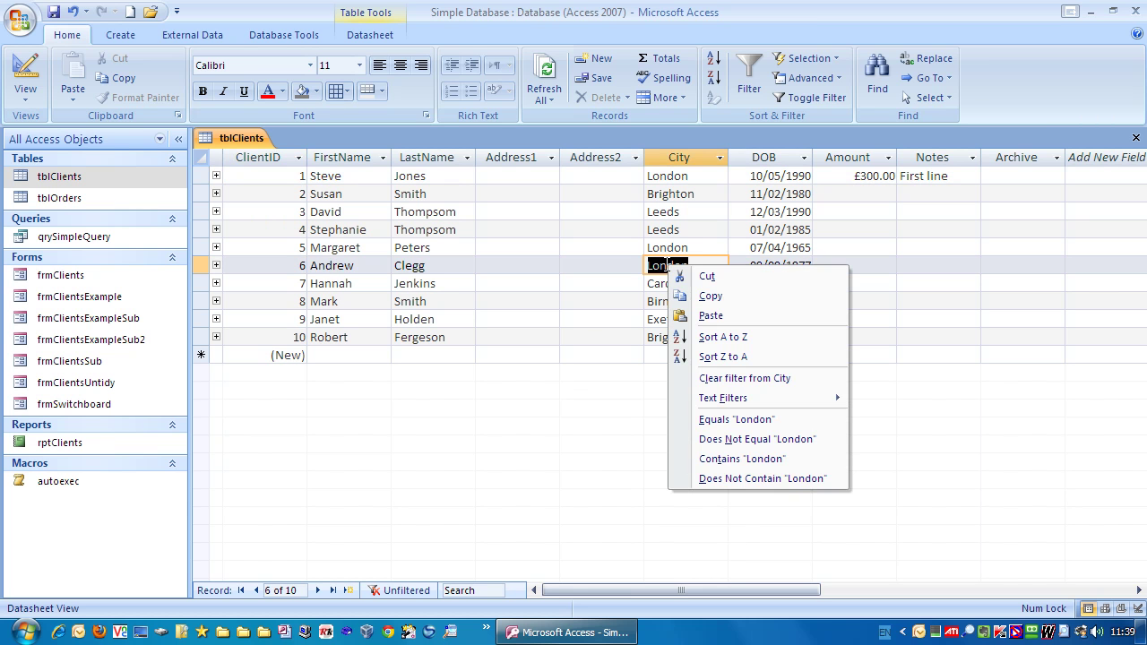
{"action": "left_click", "coordinate": [772, 478]}
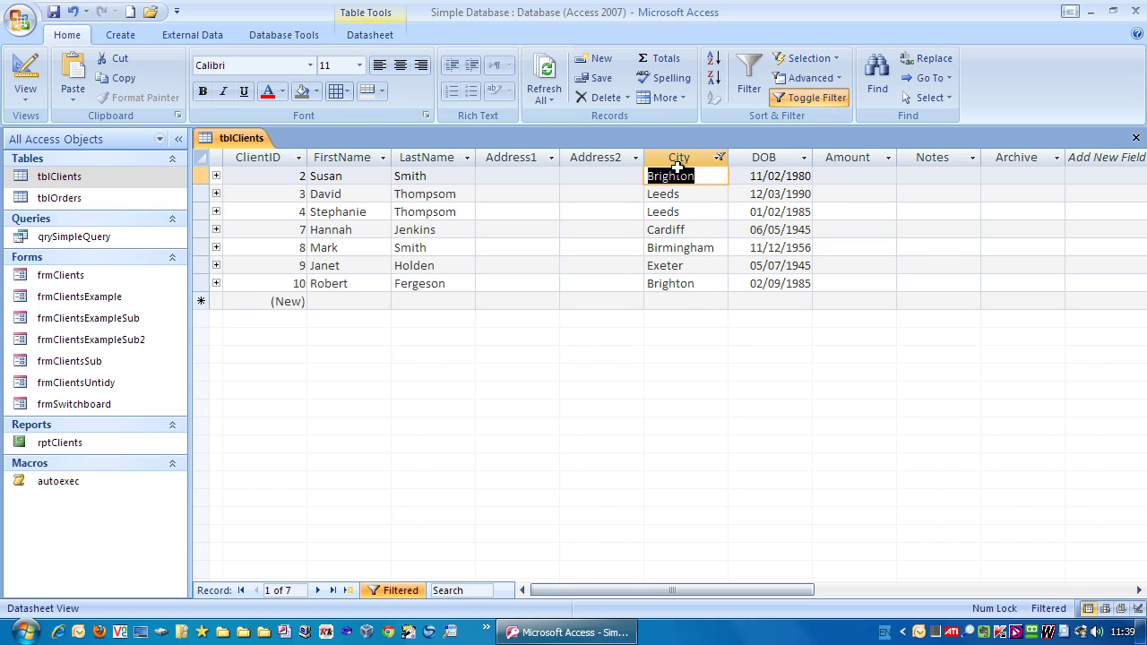
{"action": "left_click", "coordinate": [804, 95]}
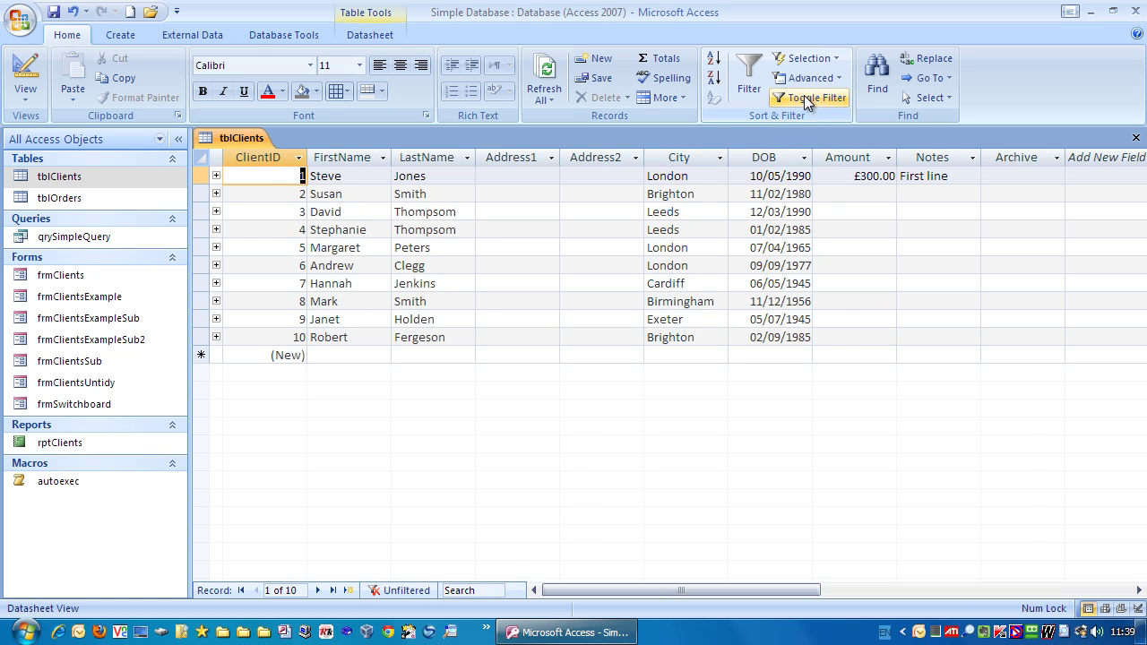
{"action": "right_click", "coordinate": [663, 212]}
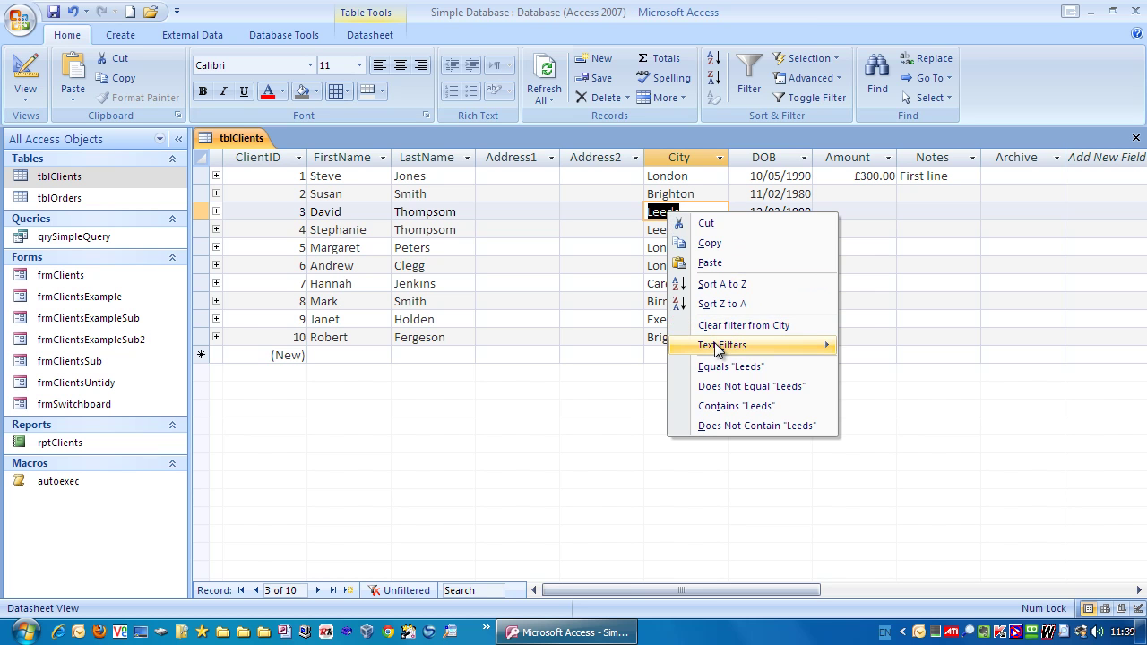
{"action": "mouse_move", "coordinate": [718, 349]}
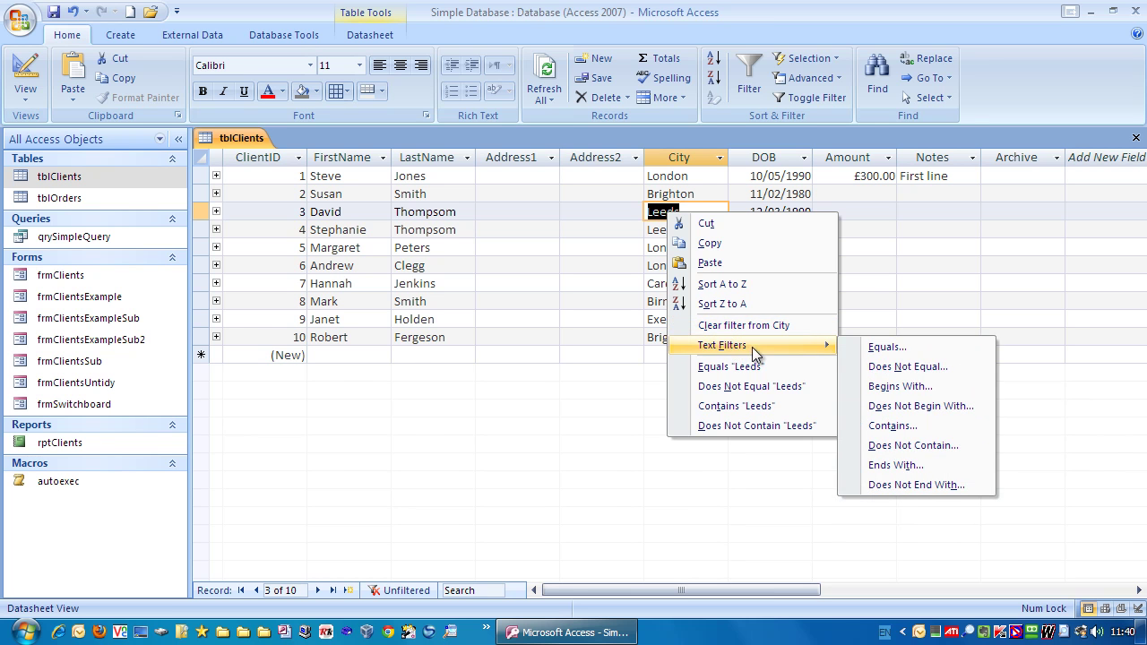
{"action": "left_click", "coordinate": [912, 386]}
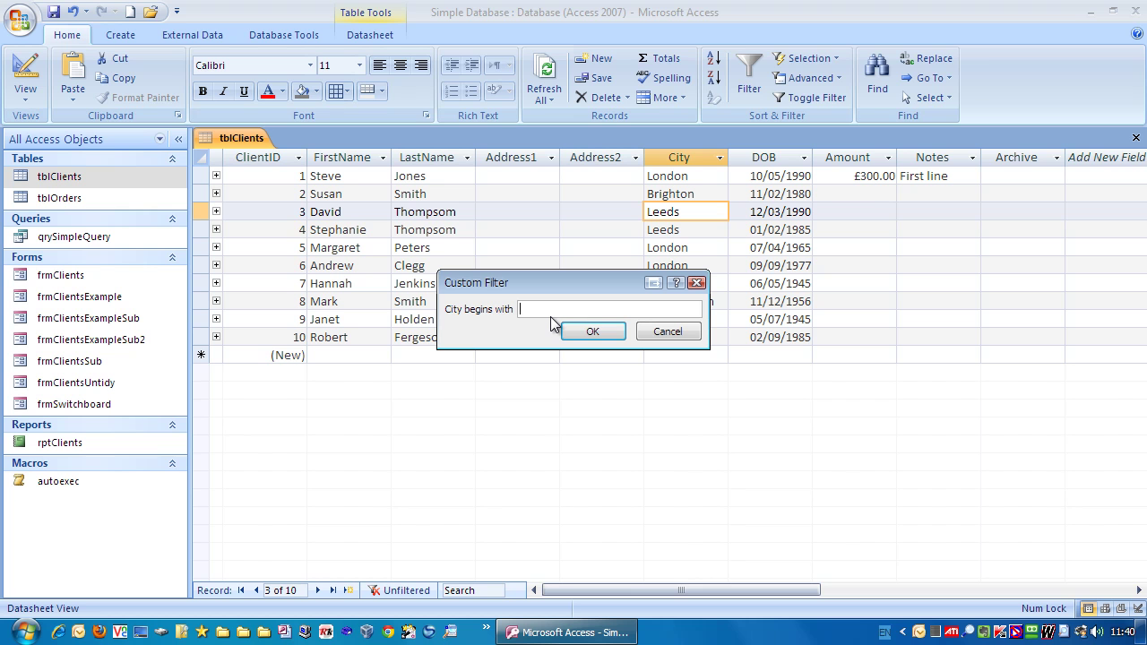
{"action": "type", "text": "L"}
{"action": "left_click", "coordinate": [588, 332]}
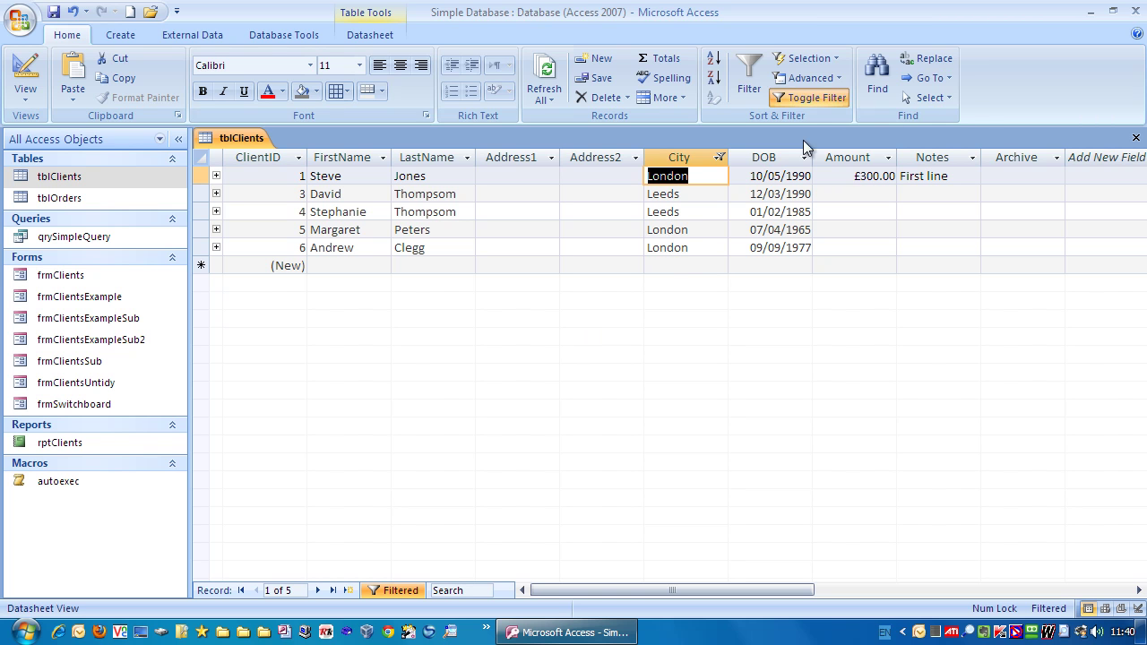
{"action": "left_click", "coordinate": [805, 98]}
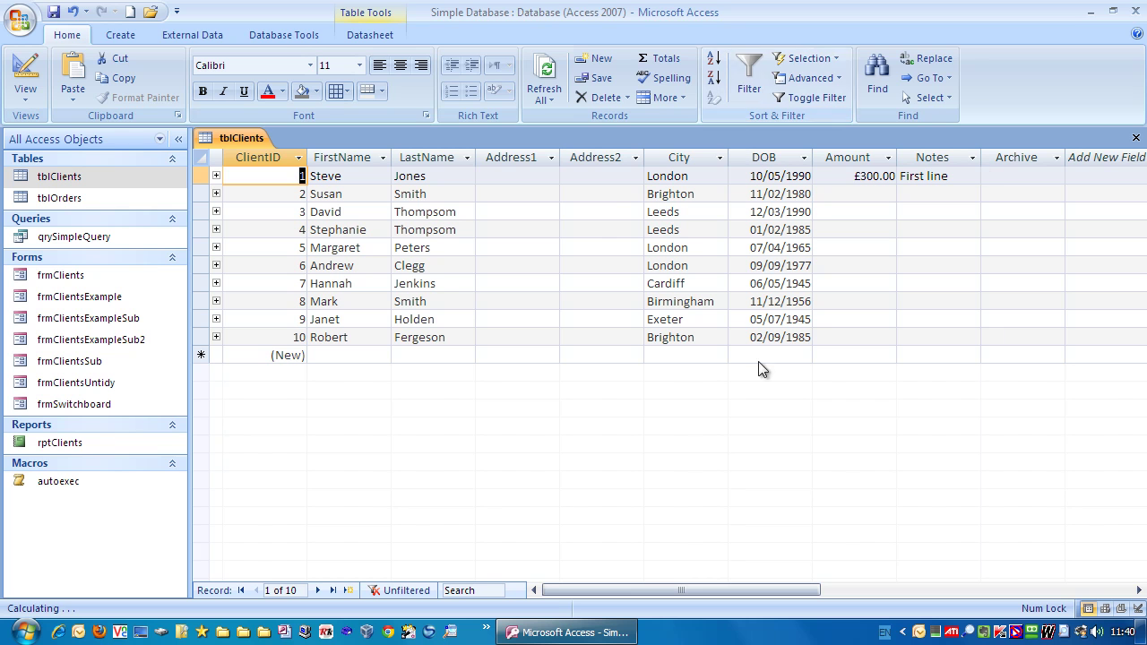
{"action": "right_click", "coordinate": [663, 211]}
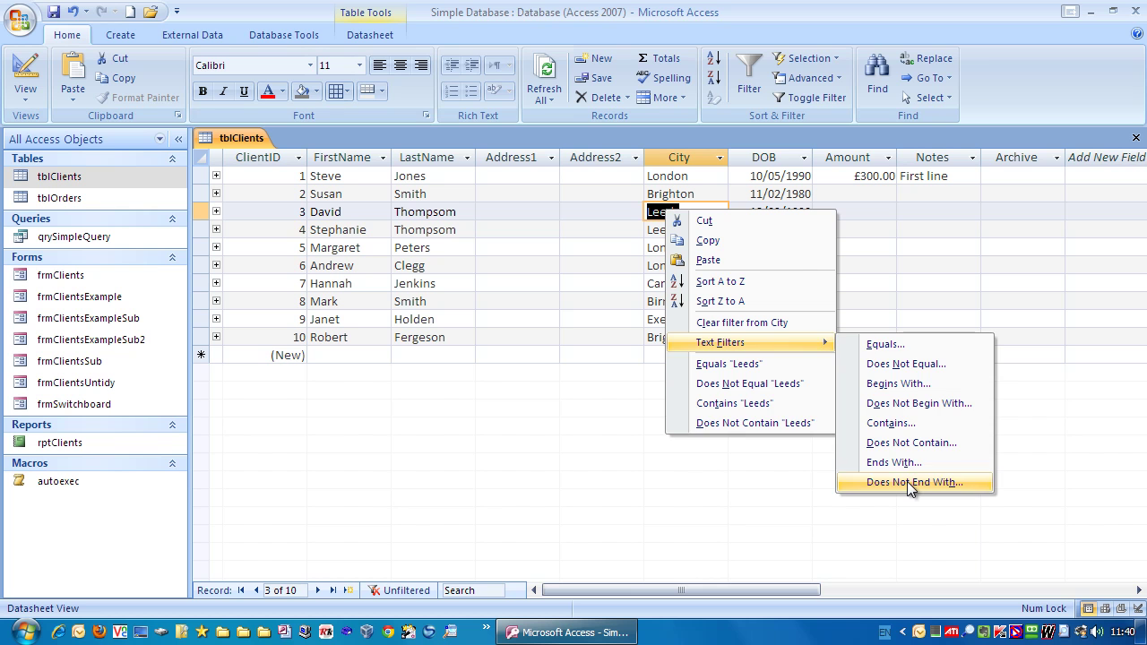
{"action": "key", "text": "Escape"}
{"action": "key", "text": "Escape"}
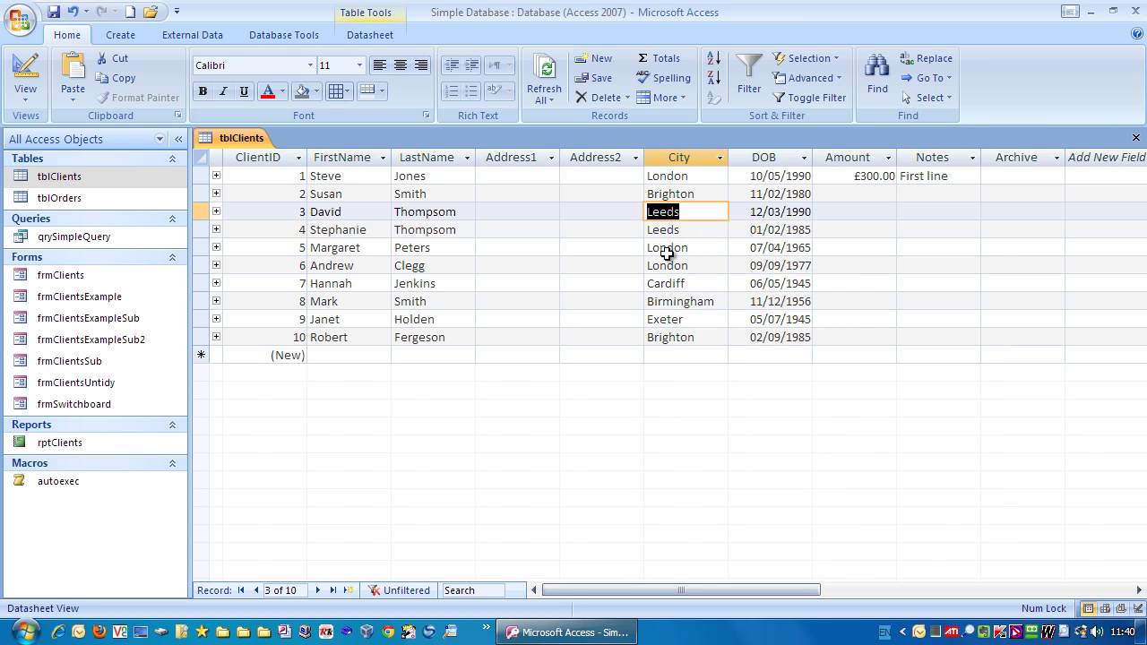
{"action": "left_click", "coordinate": [695, 280]}
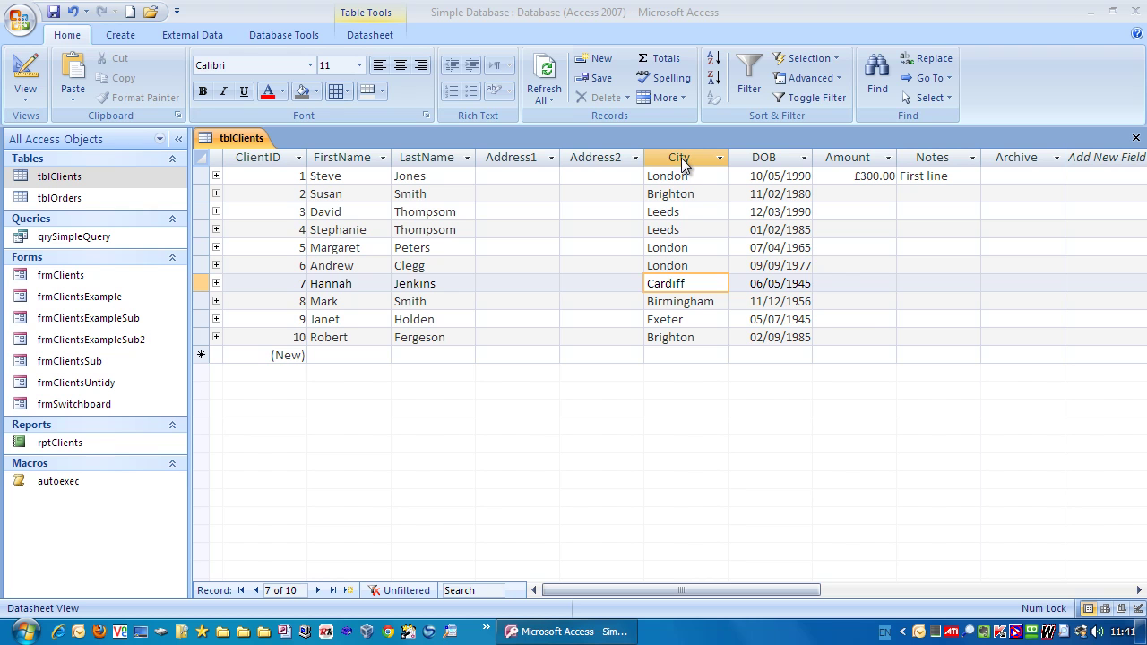
Step: Sort the City column A to Z, then re-sort it Z to A
{"action": "right_click", "coordinate": [683, 193]}
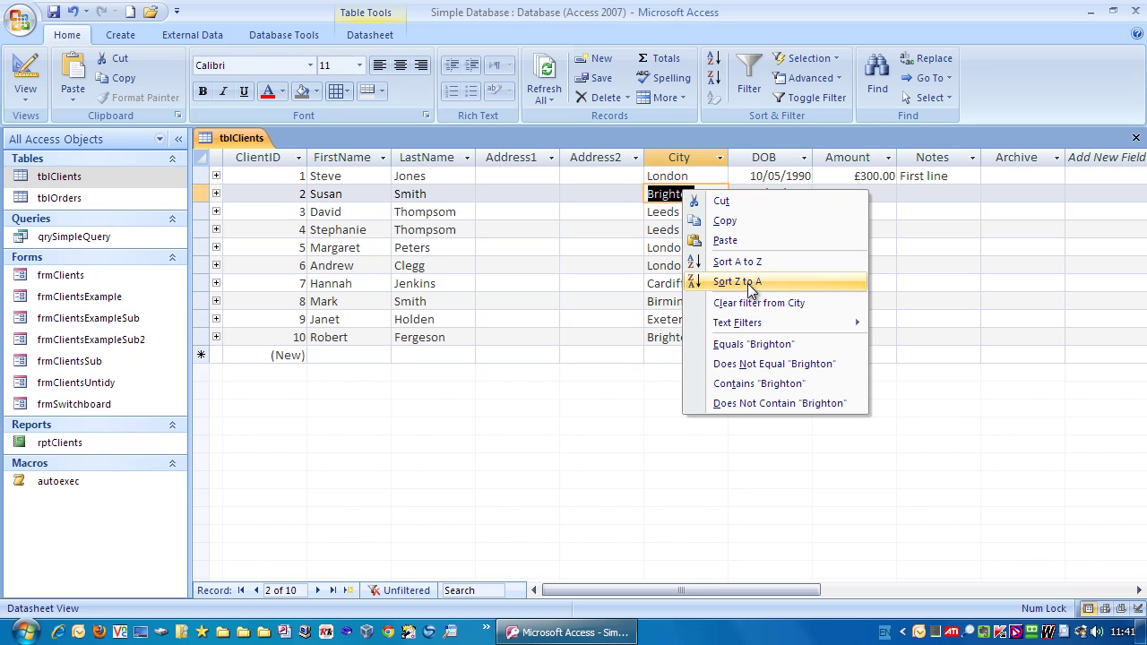
{"action": "left_click", "coordinate": [435, 263]}
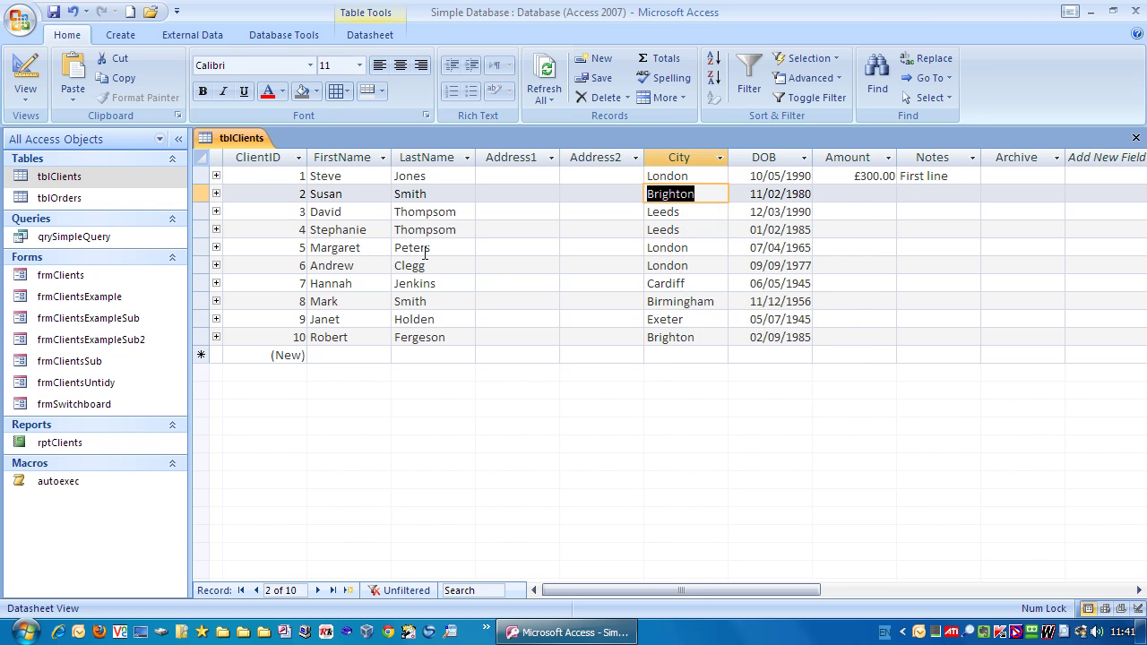
{"action": "left_click", "coordinate": [535, 310]}
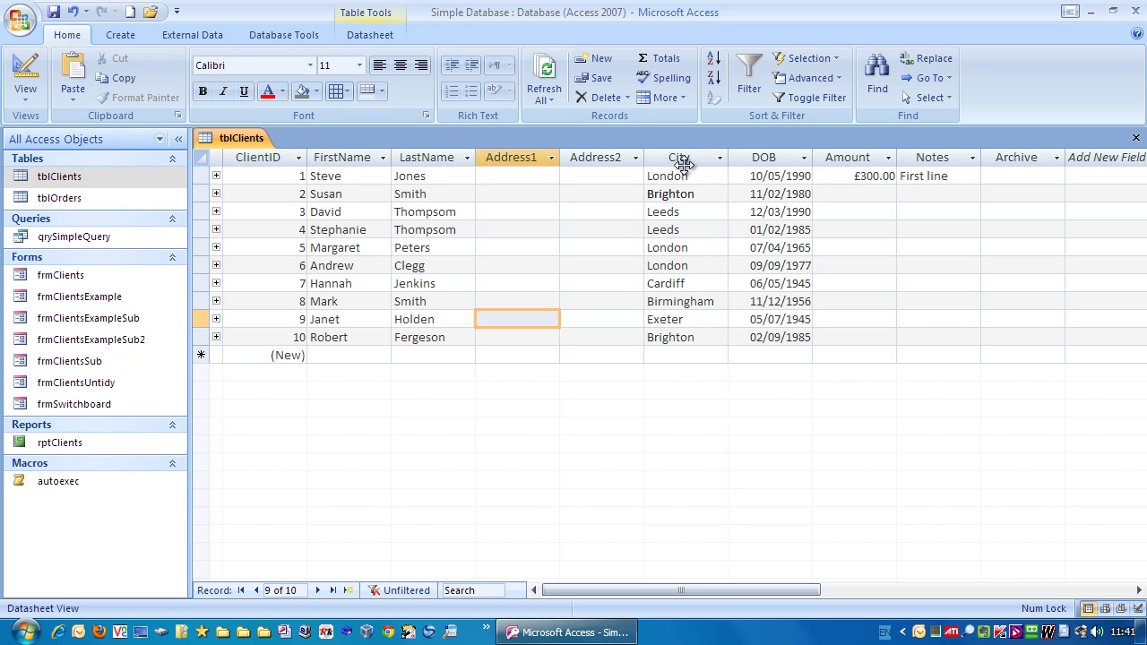
{"action": "right_click", "coordinate": [679, 193]}
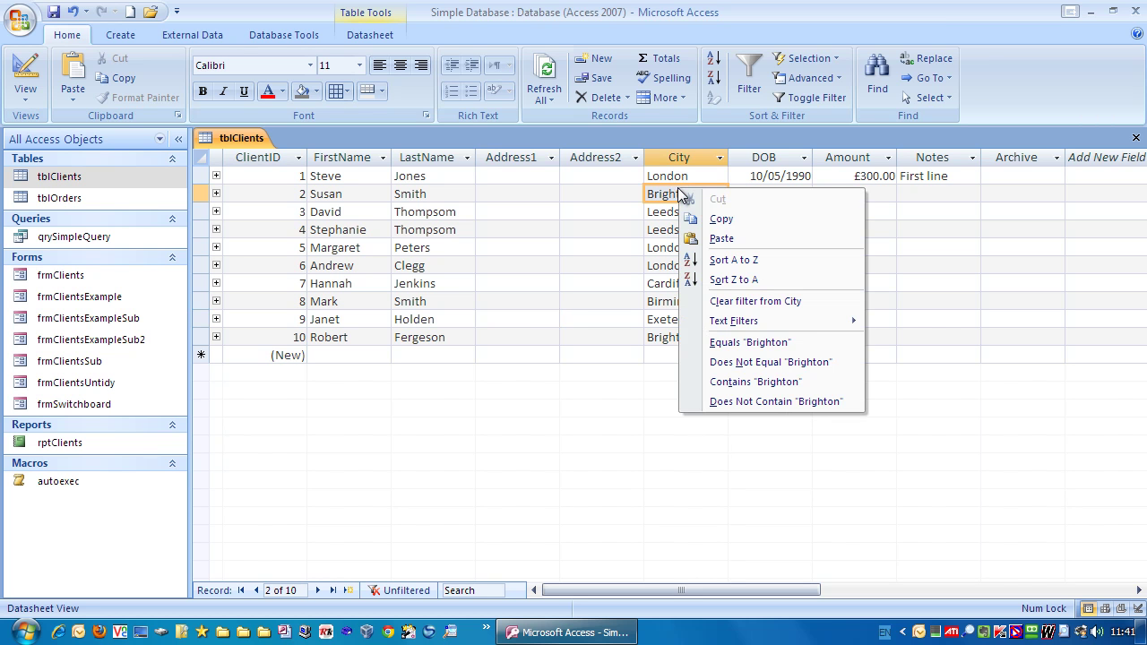
{"action": "right_click", "coordinate": [677, 162]}
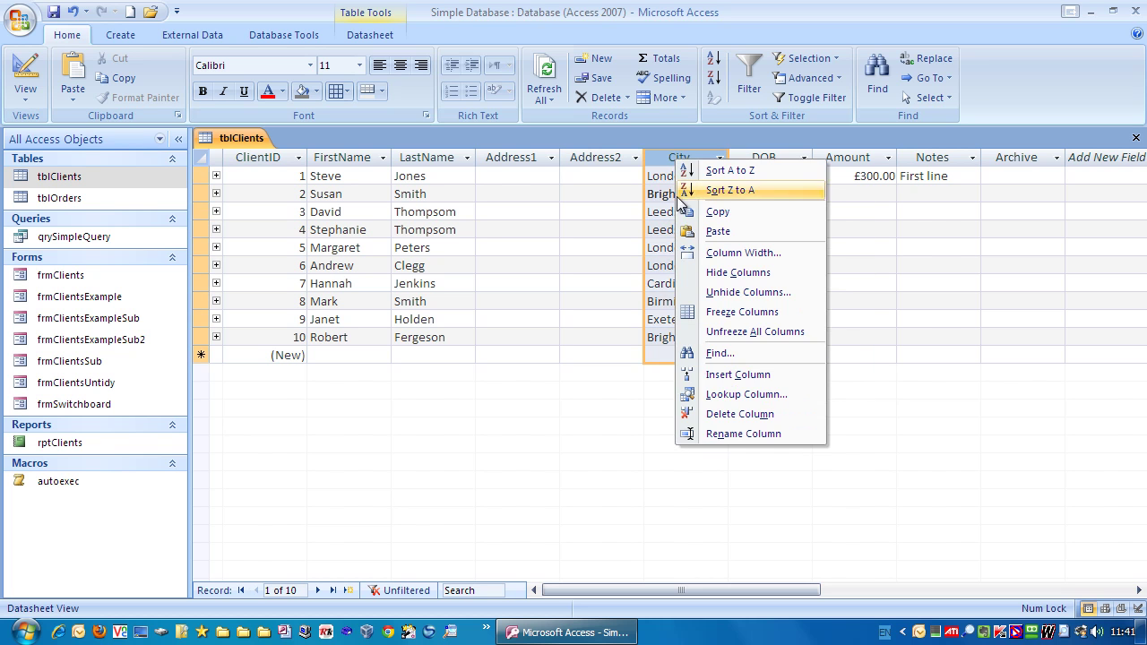
{"action": "right_click", "coordinate": [659, 282]}
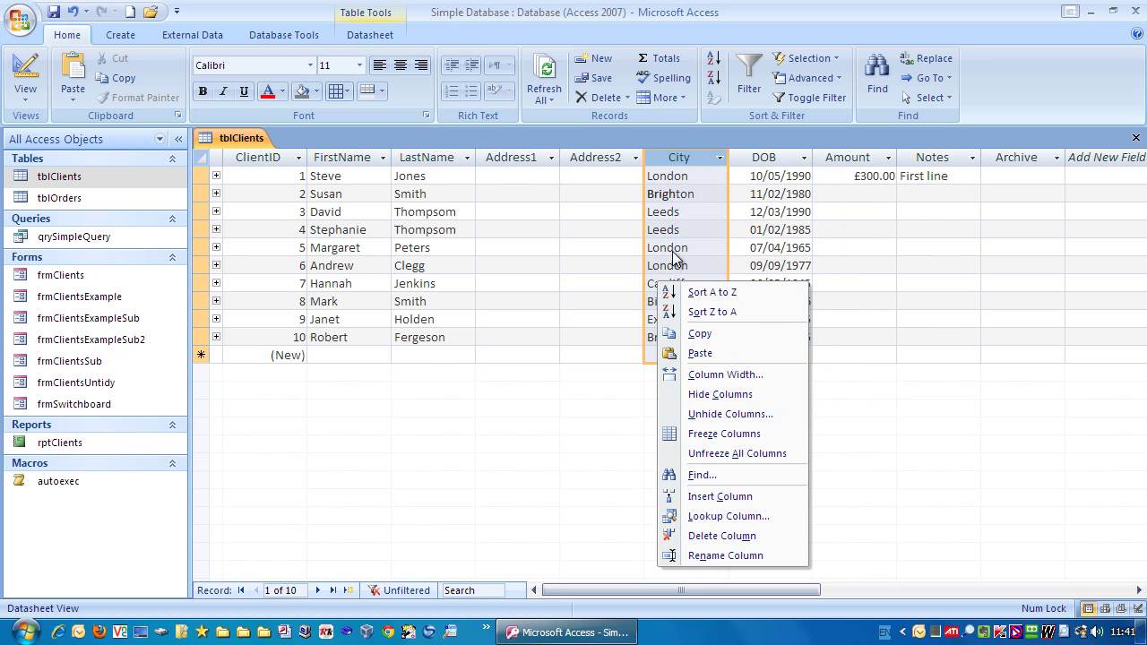
{"action": "left_click", "coordinate": [686, 229]}
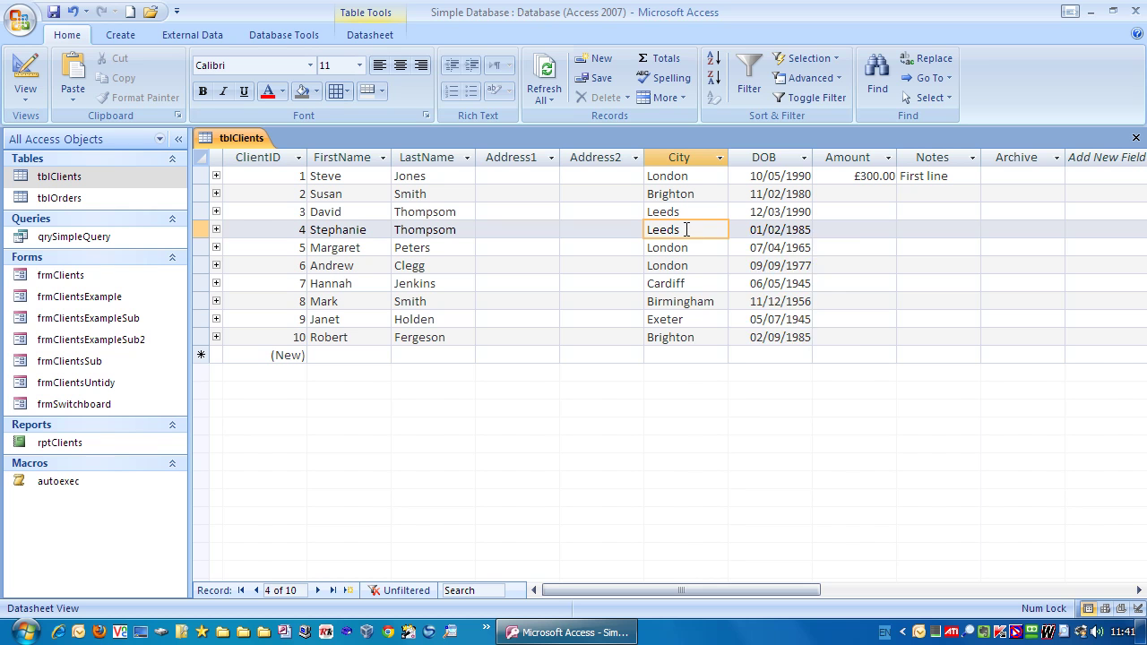
{"action": "right_click", "coordinate": [686, 230]}
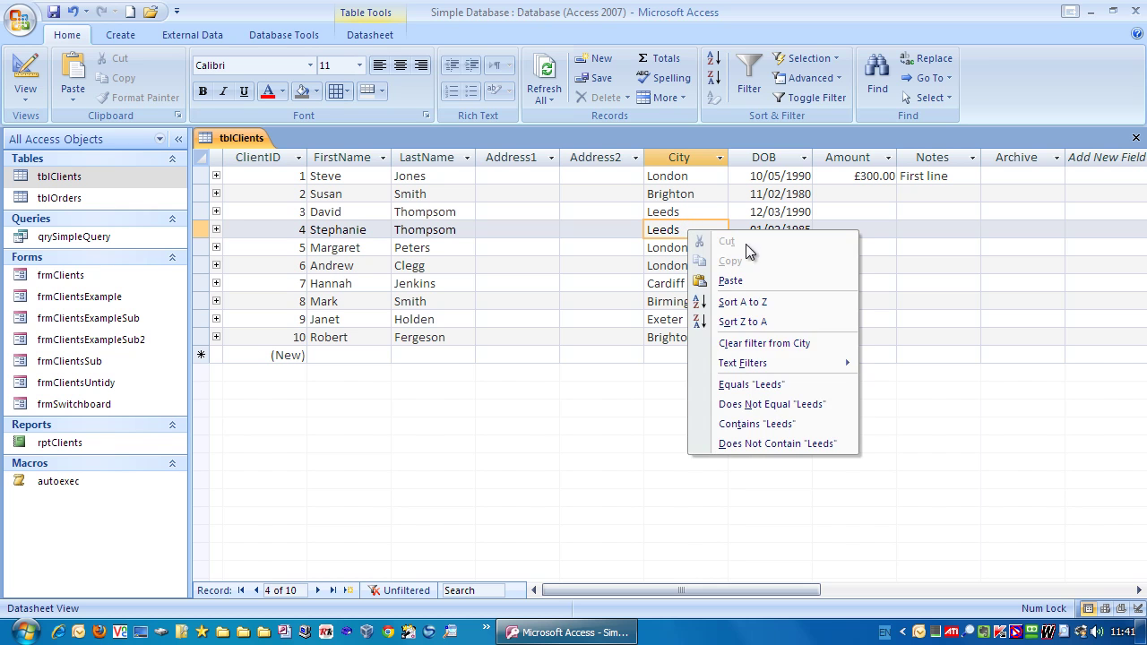
{"action": "left_click", "coordinate": [769, 302]}
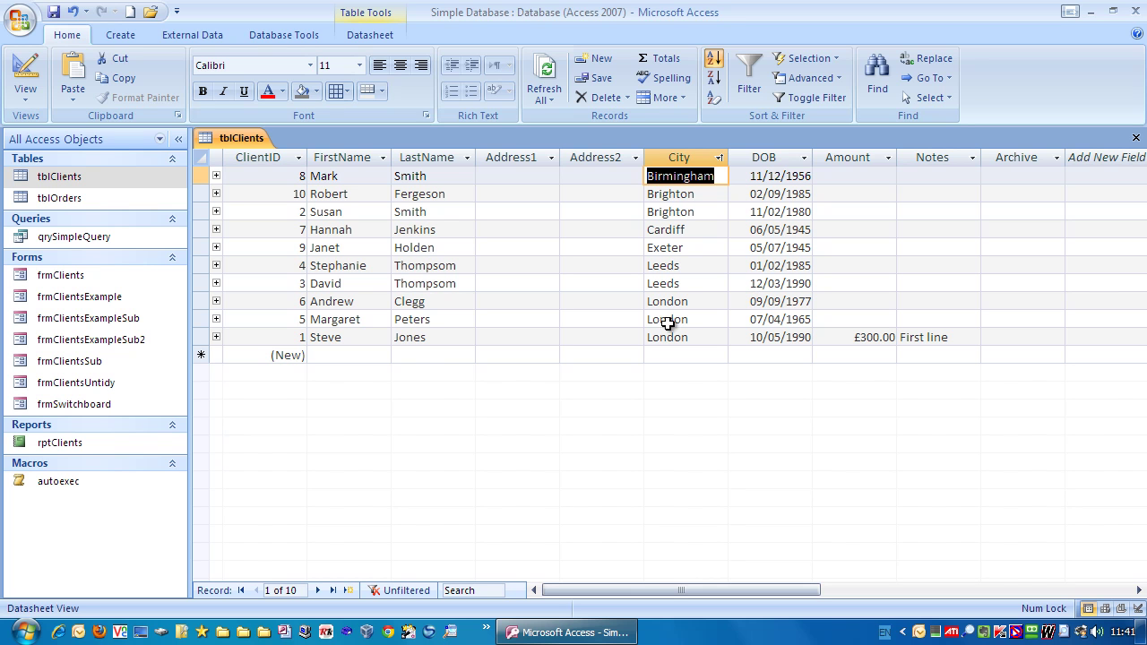
{"action": "right_click", "coordinate": [674, 213]}
{"action": "left_click", "coordinate": [733, 306]}
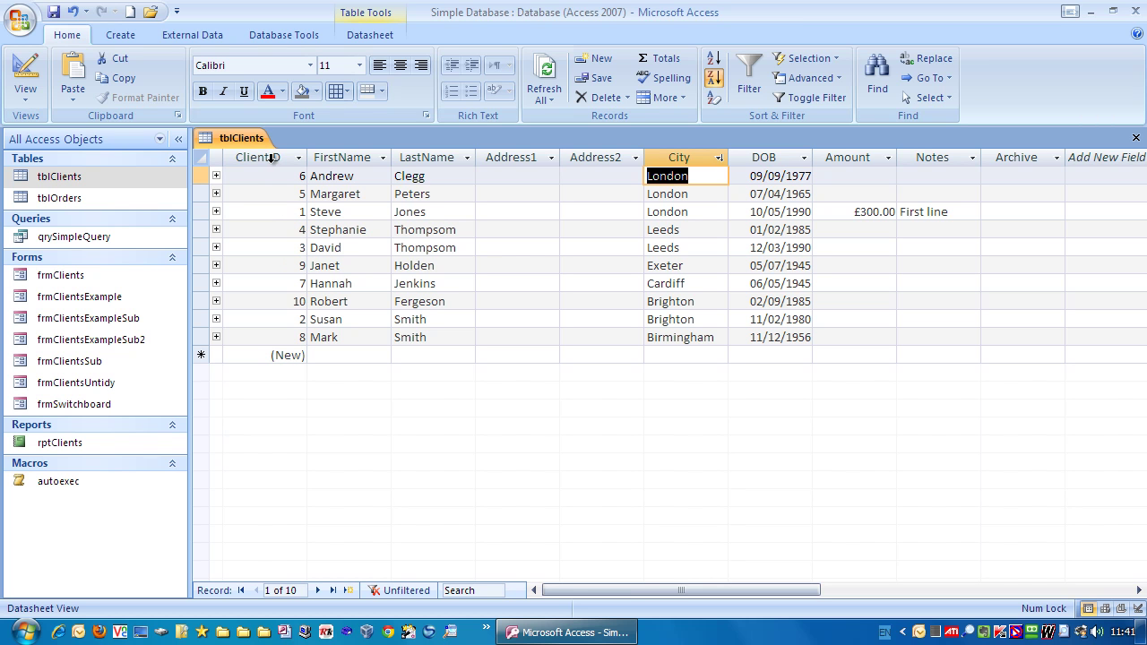
Step: Sort the records by ClientID smallest to largest, restoring order 1 through 10
{"action": "right_click", "coordinate": [264, 159]}
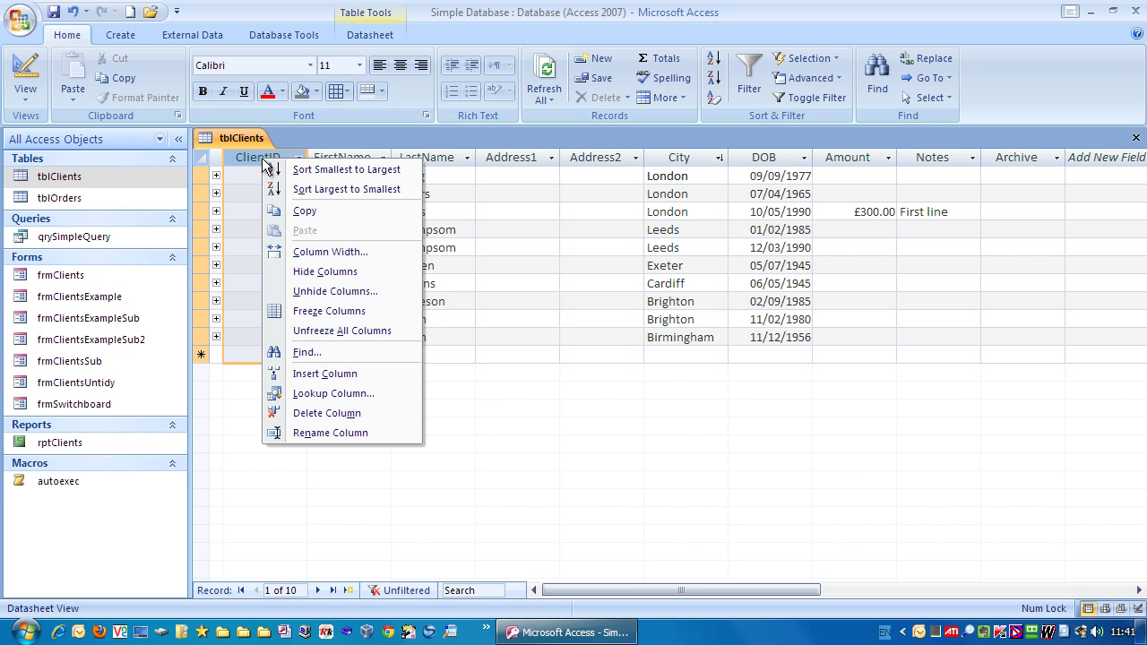
{"action": "left_click", "coordinate": [352, 171]}
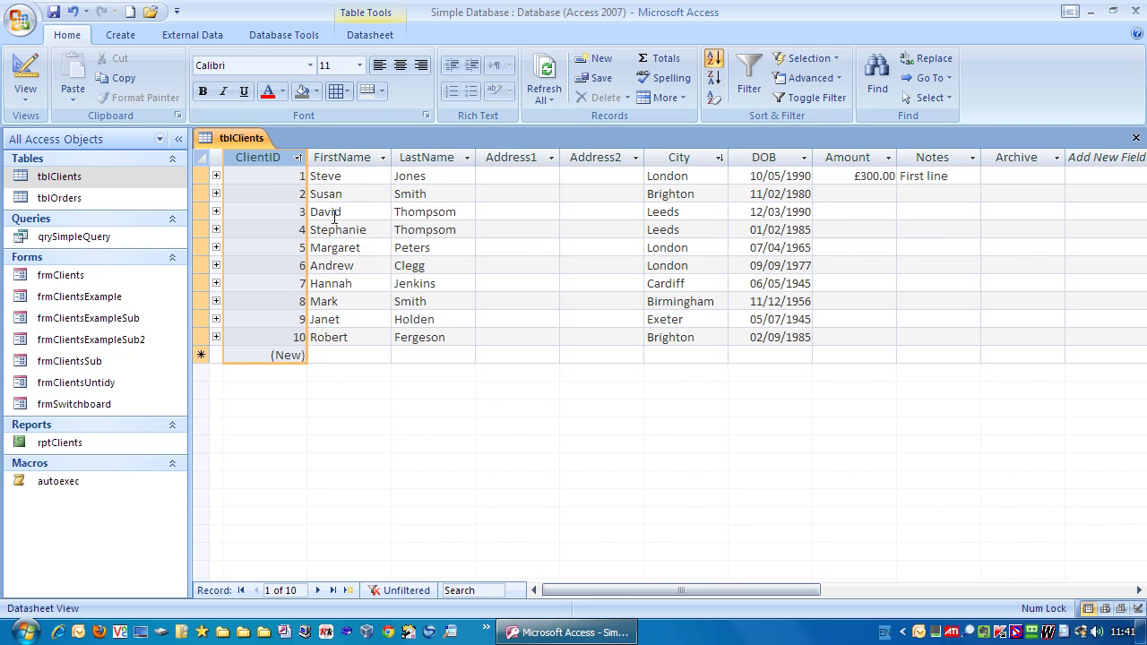
{"action": "left_click", "coordinate": [278, 173]}
{"action": "left_click", "coordinate": [334, 174]}
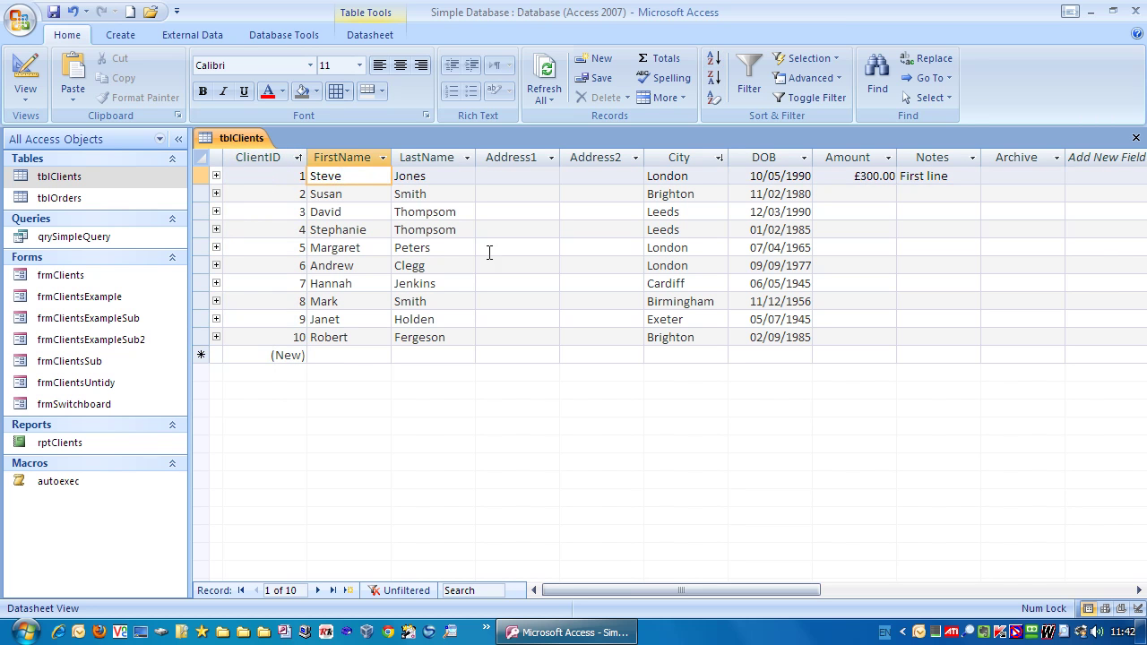
{"action": "left_click", "coordinate": [536, 244]}
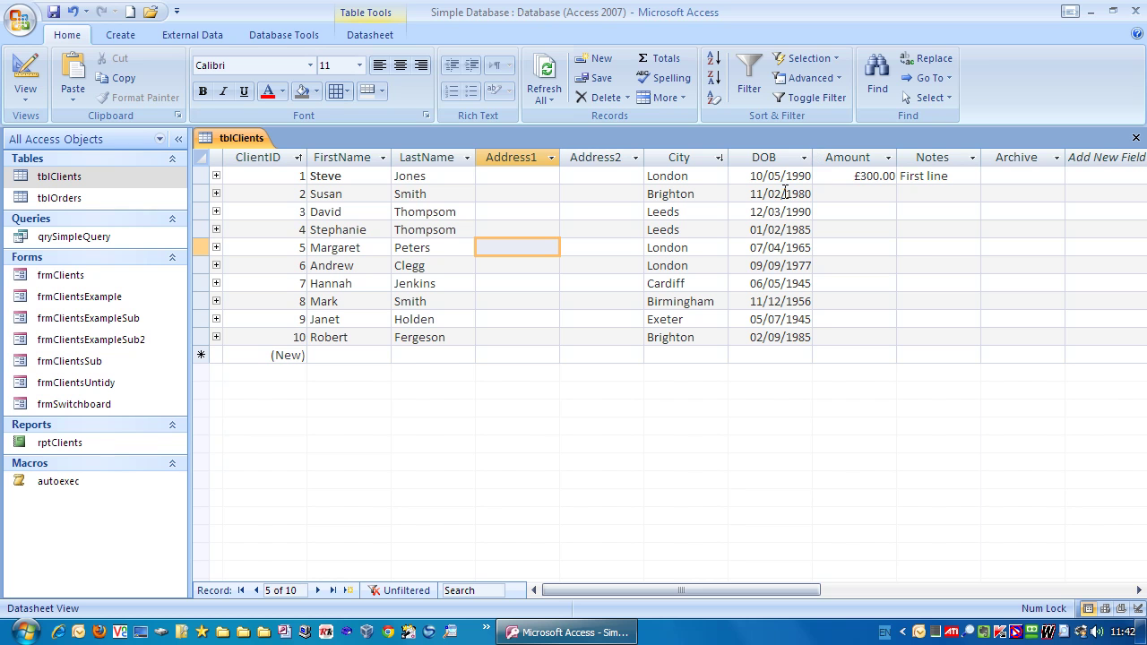
Step: Open the DOB and City context menus and close them without sorting or filtering
{"action": "right_click", "coordinate": [780, 161]}
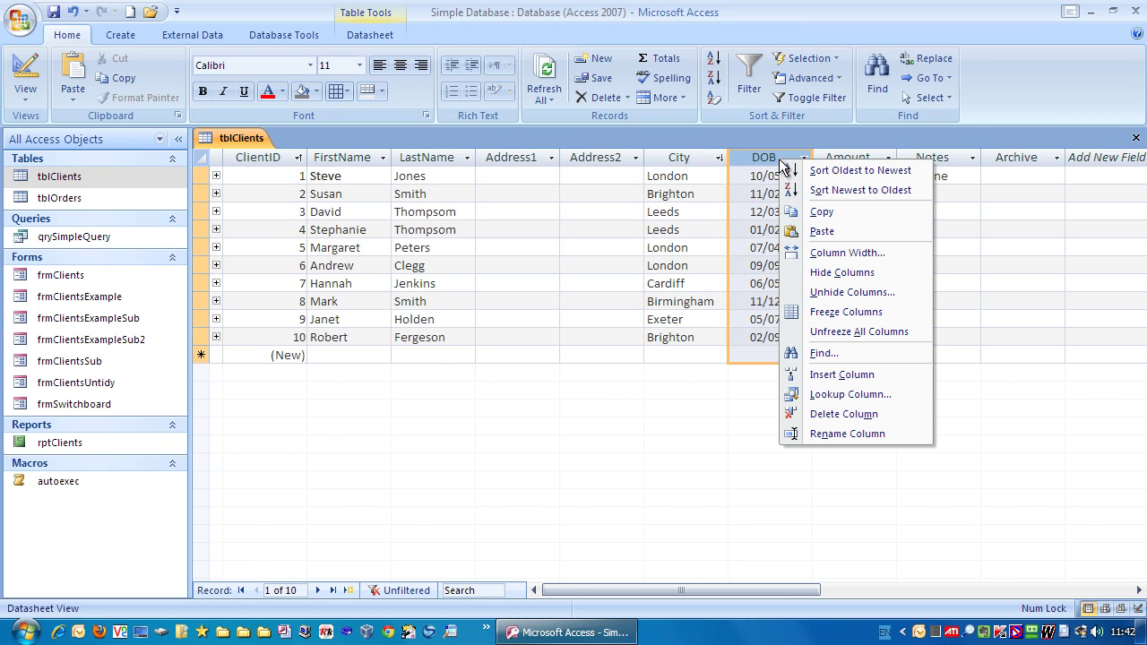
{"action": "left_click", "coordinate": [523, 213]}
{"action": "left_click", "coordinate": [529, 263]}
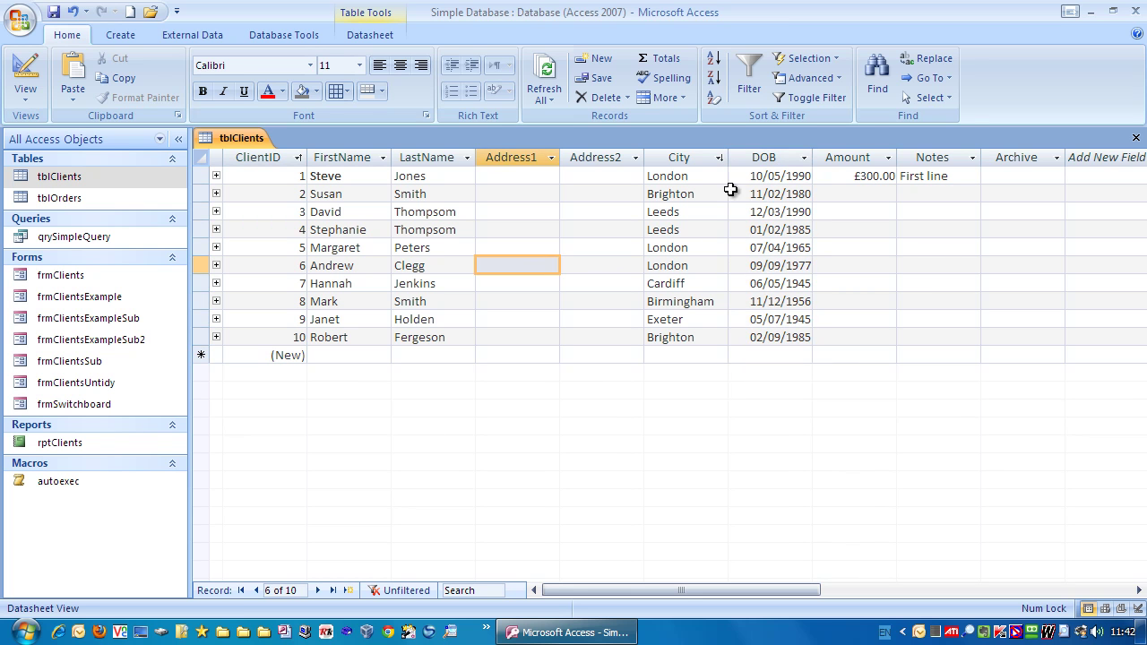
{"action": "right_click", "coordinate": [684, 194]}
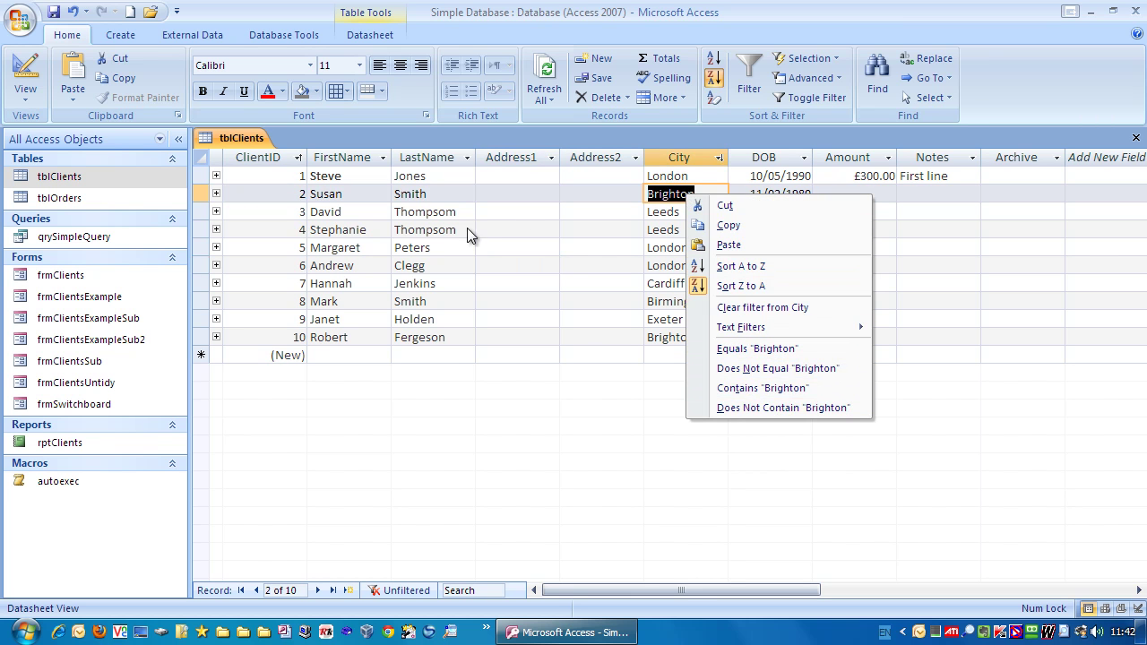
{"action": "key", "text": "Escape"}
{"action": "left_click", "coordinate": [585, 228]}
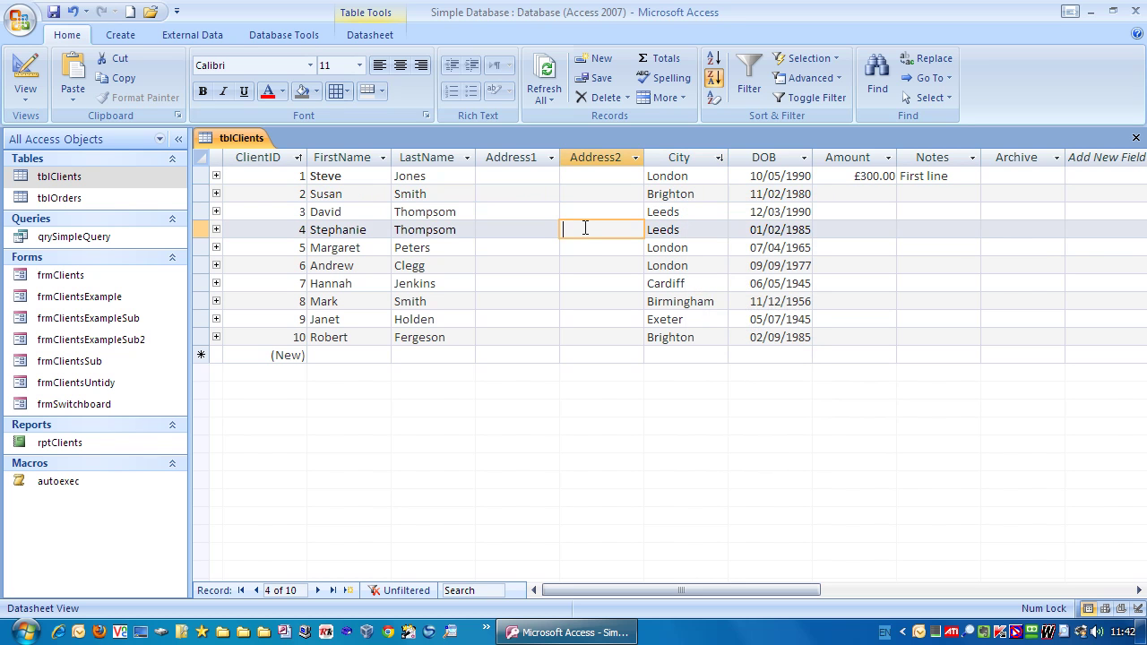